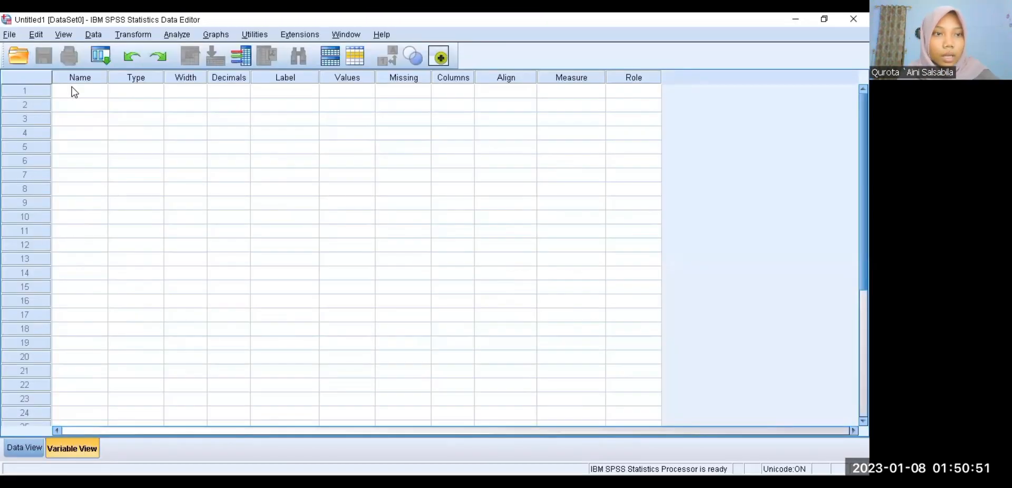
# Define two variables named HASIL and KELAS in the first two rows of the variable list.
pyautogui.click(73, 93)
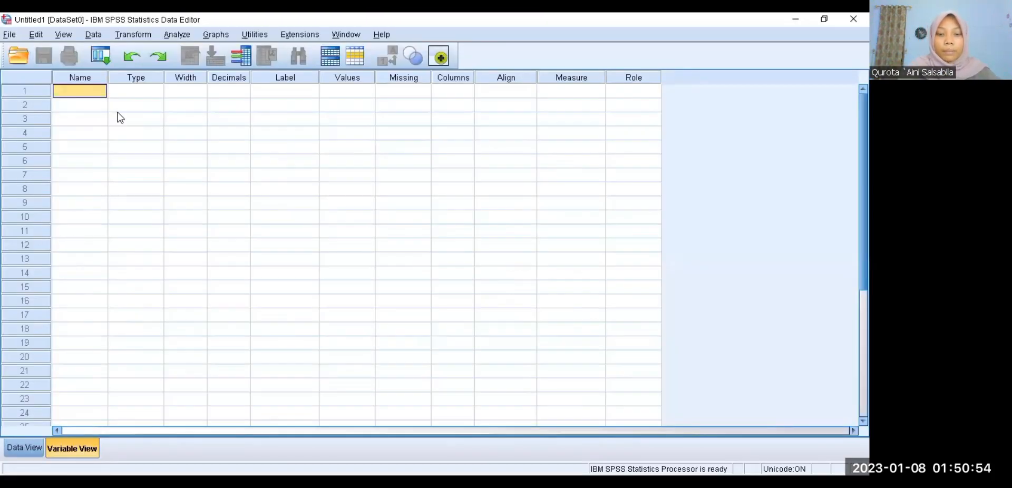
pyautogui.write('HASIL')
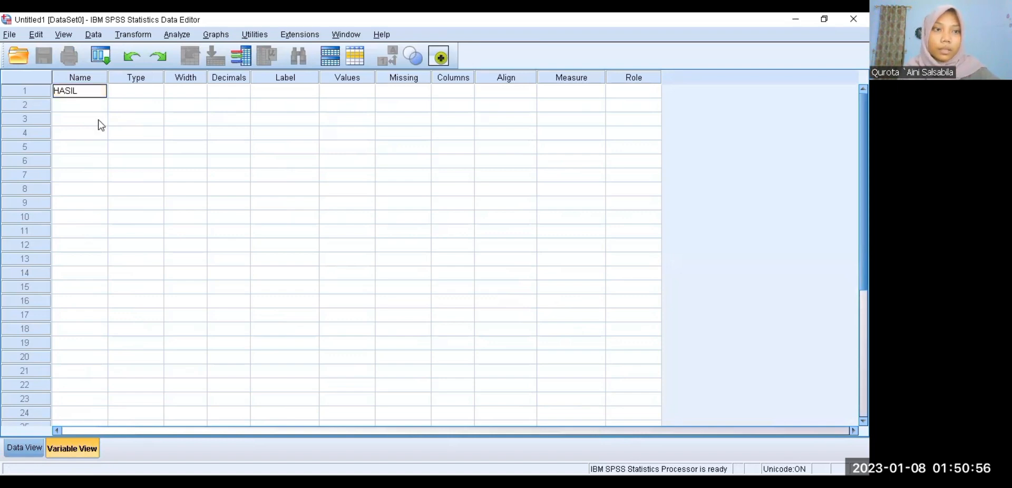
pyautogui.click(66, 106)
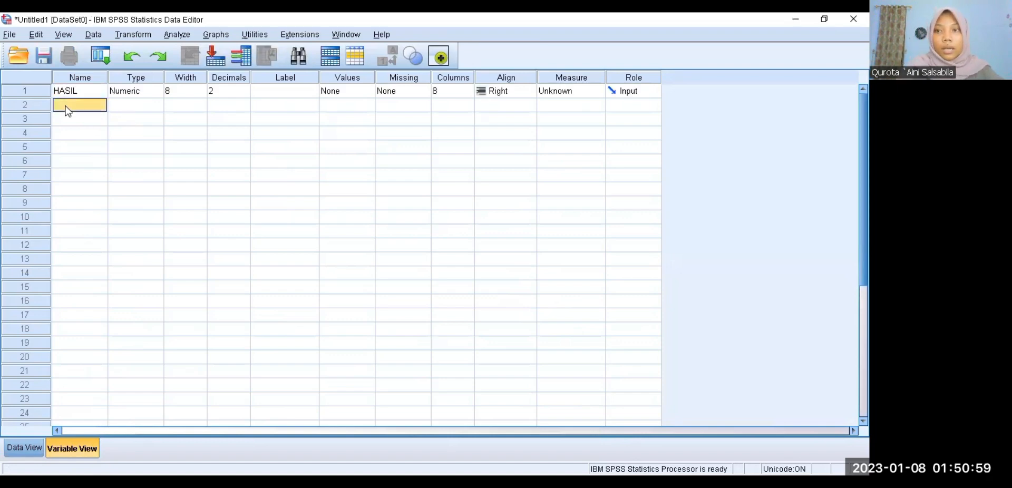
pyautogui.write('KELAS')
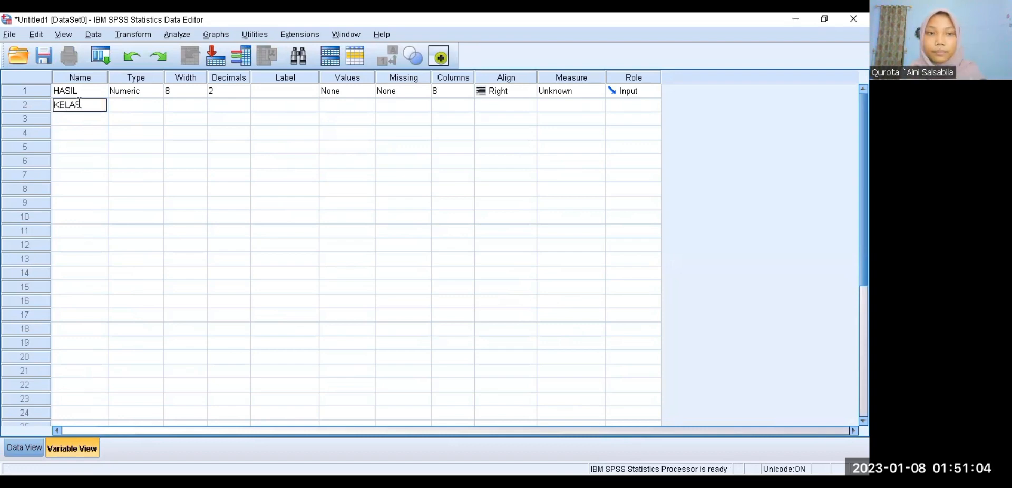
pyautogui.click(189, 149)
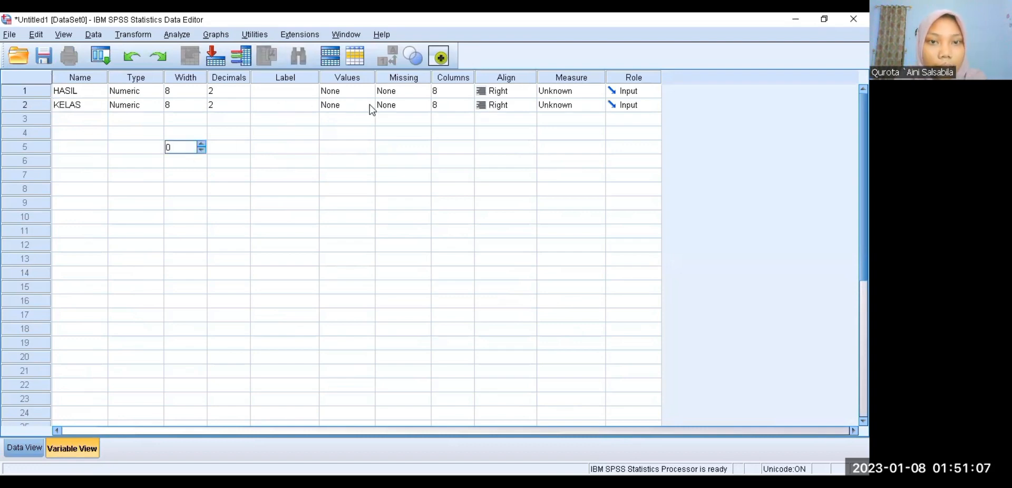
# Label the HASIL variable "HASIL BELAJAR MATEMATIKA" and the KELAS variable "KELAS", widening the Label column to fit.
pyautogui.click(279, 94)
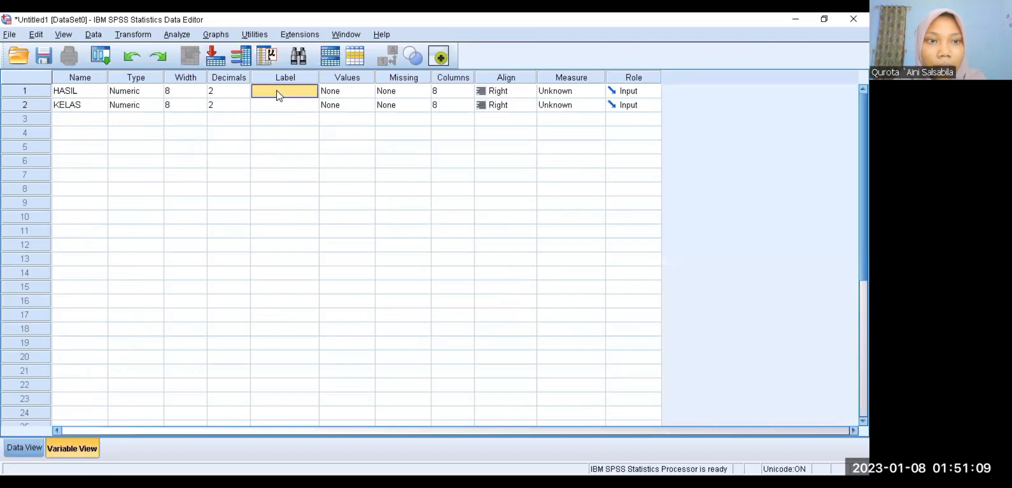
pyautogui.click(257, 92)
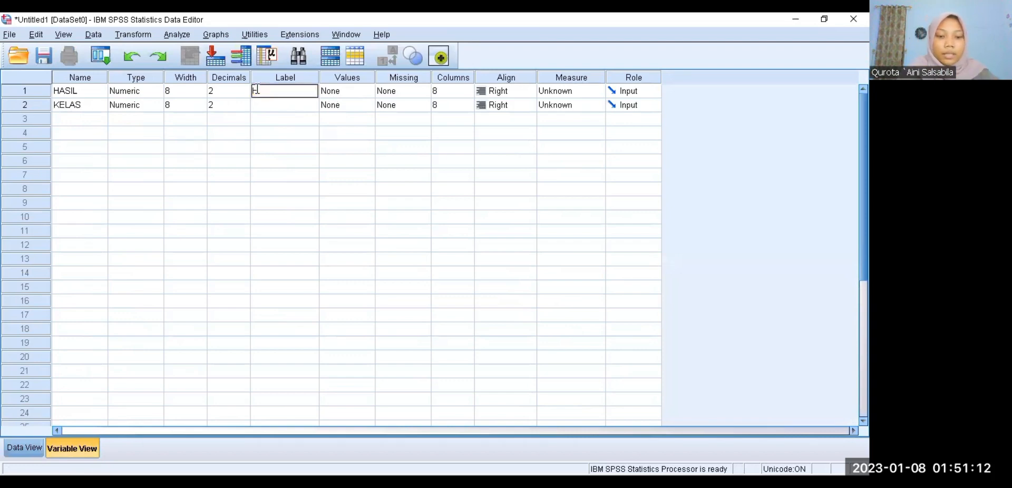
pyautogui.write('HASIL BELAJA')
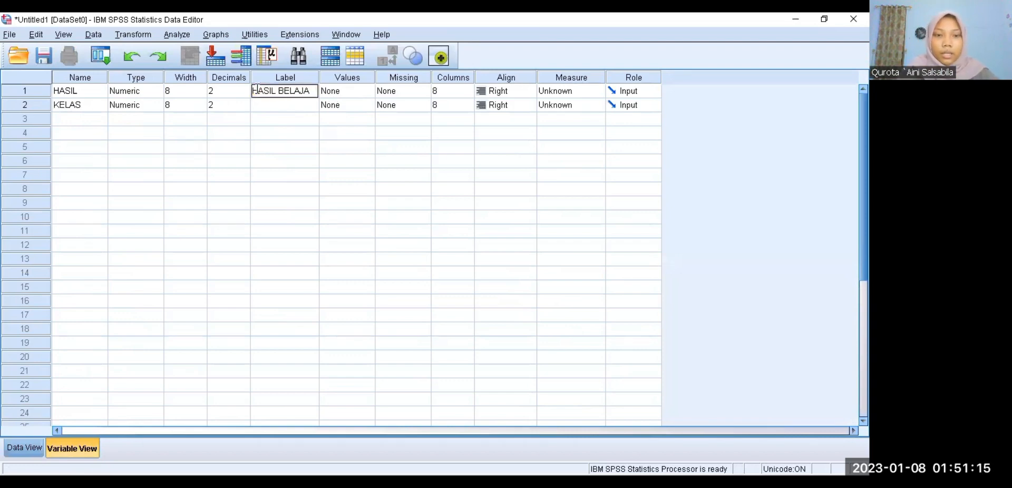
pyautogui.write('R MATEMATIKA')
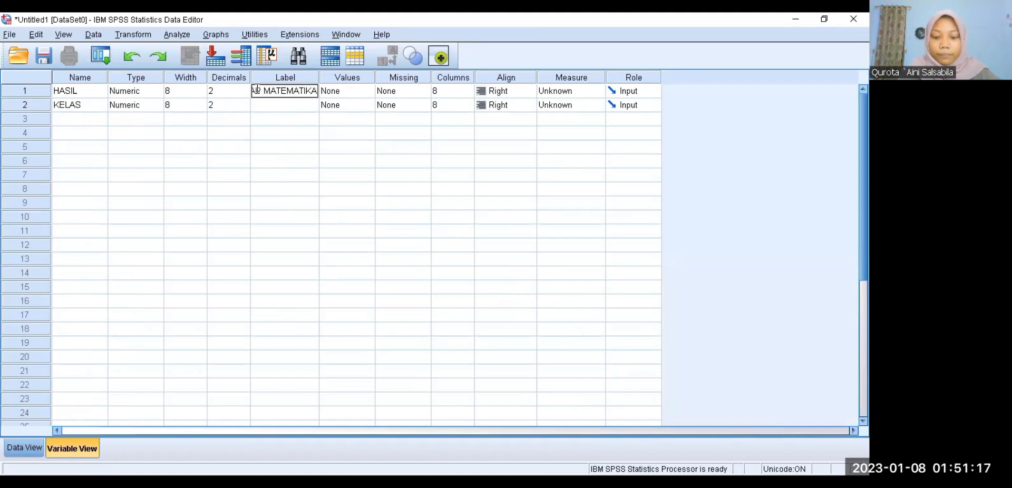
pyautogui.click(300, 105)
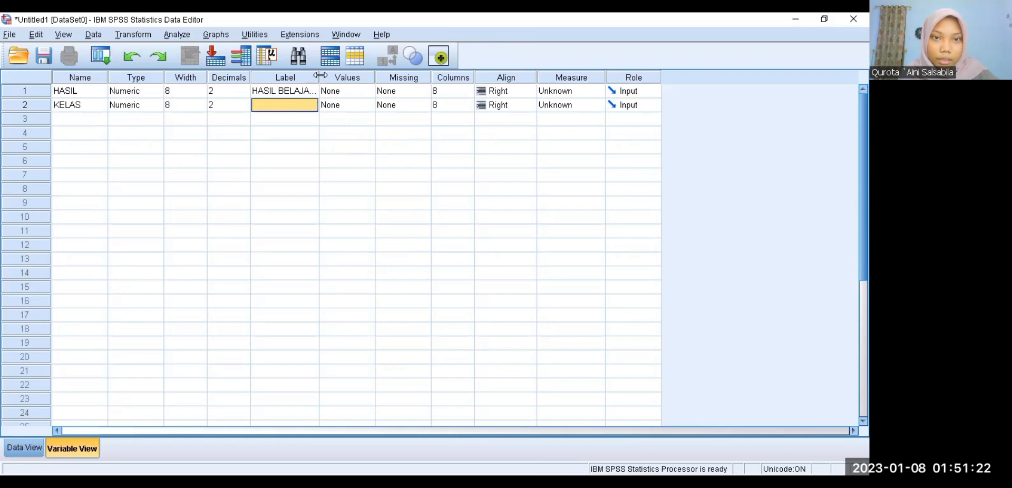
pyautogui.moveTo(319, 77); pyautogui.dragTo(381, 77)
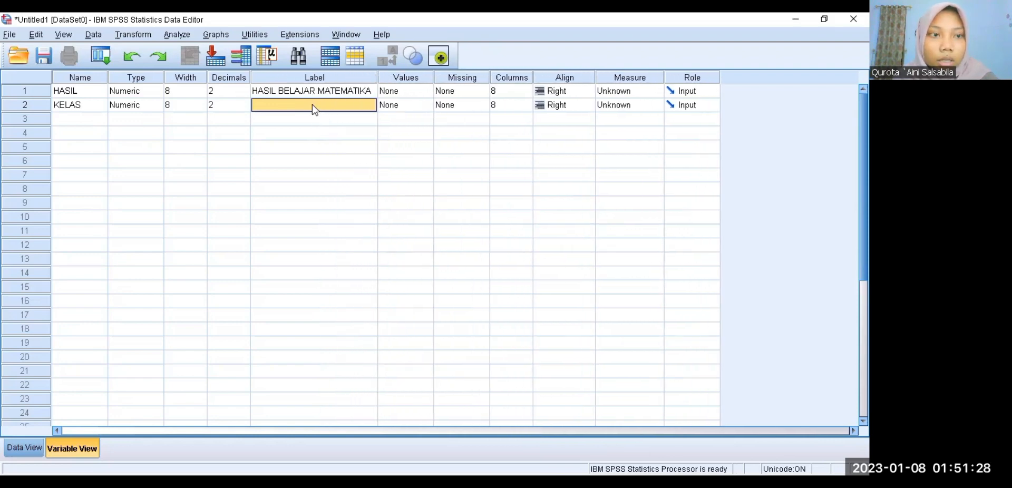
pyautogui.write('KELAS')
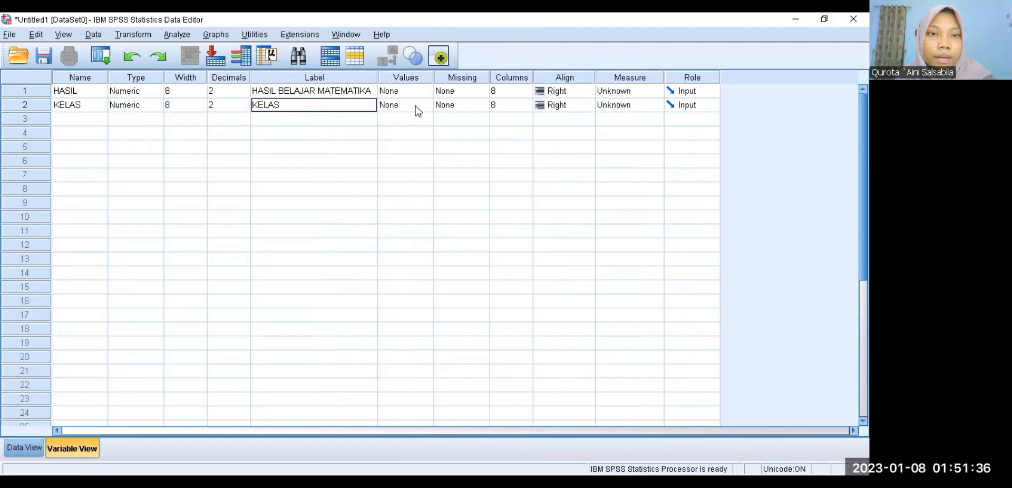
# Add a value label to the KELAS variable that assigns "IPA 1" to value 1.
pyautogui.click(418, 109)
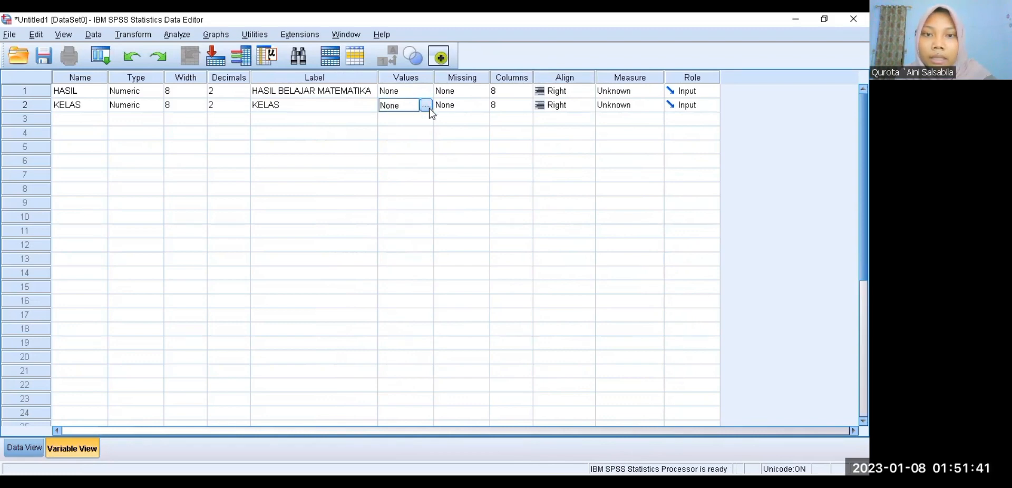
pyautogui.click(426, 106)
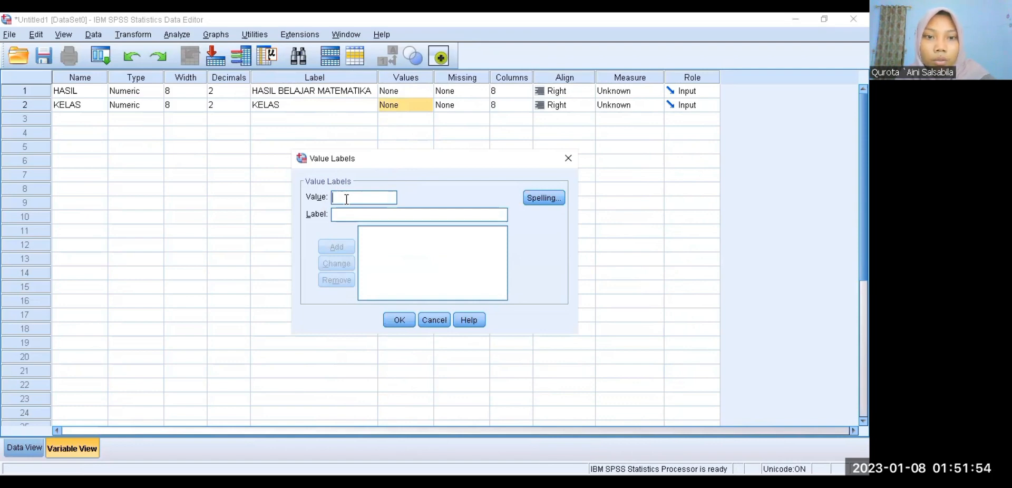
pyautogui.write('1')
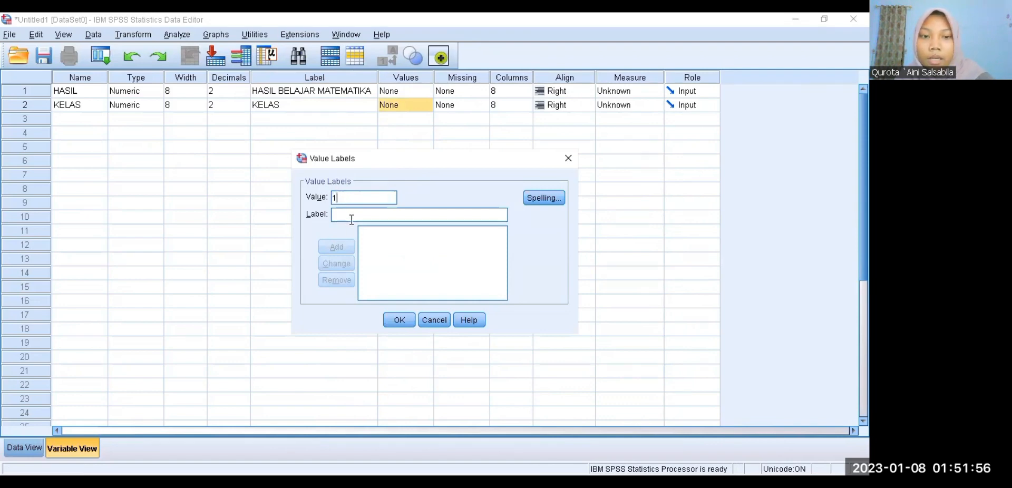
pyautogui.click(357, 215)
pyautogui.write('IPA 1')
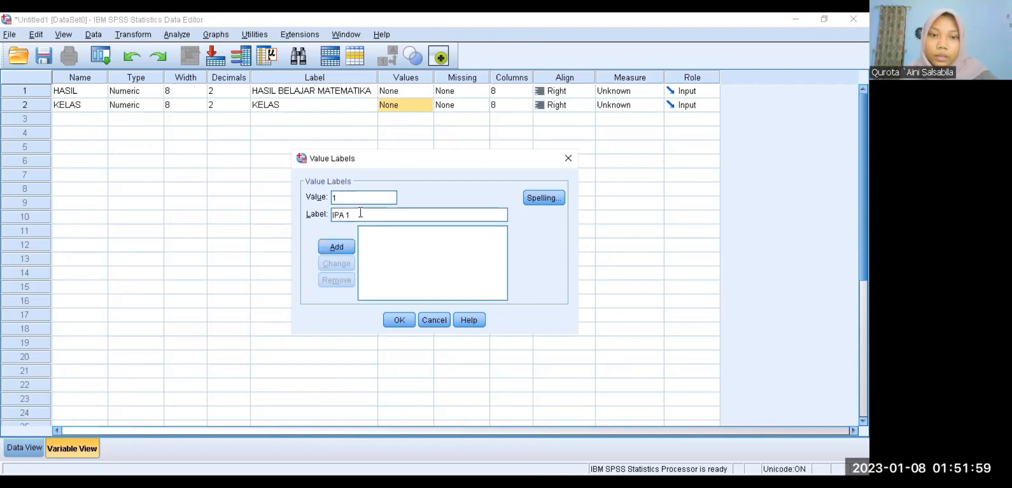
pyautogui.click(336, 248)
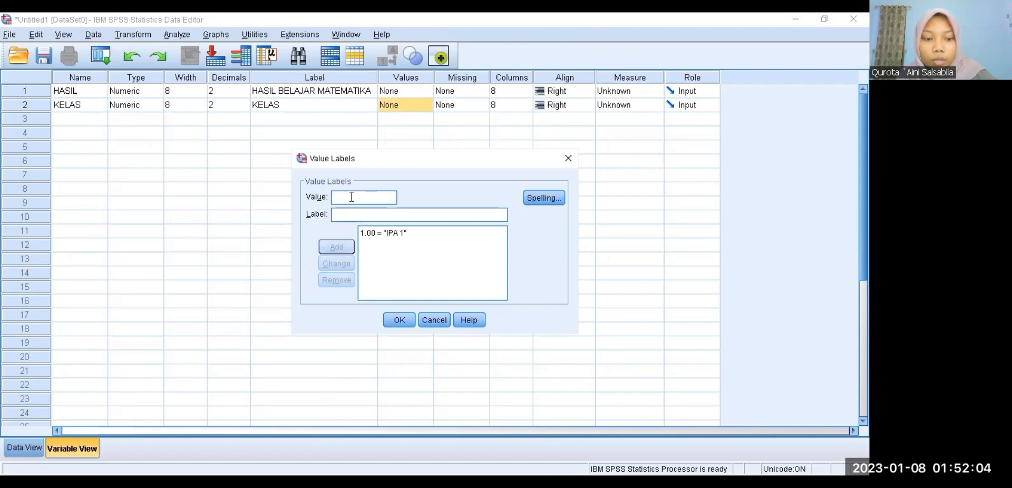
# Add the label "IPA 2" for value 2 of KELAS and accept the value labels.
pyautogui.write('2')
pyautogui.click(360, 213)
pyautogui.write('IPA')
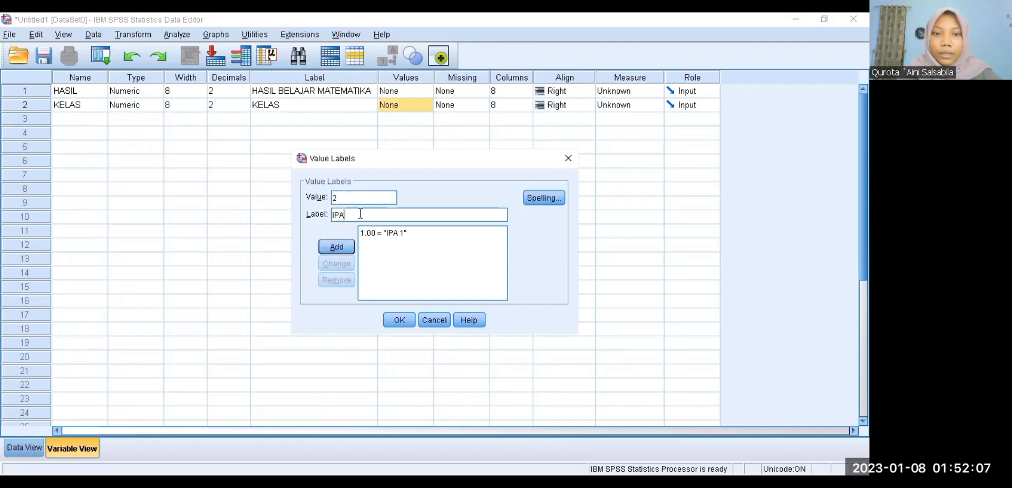
pyautogui.write(' 2')
pyautogui.click(348, 244)
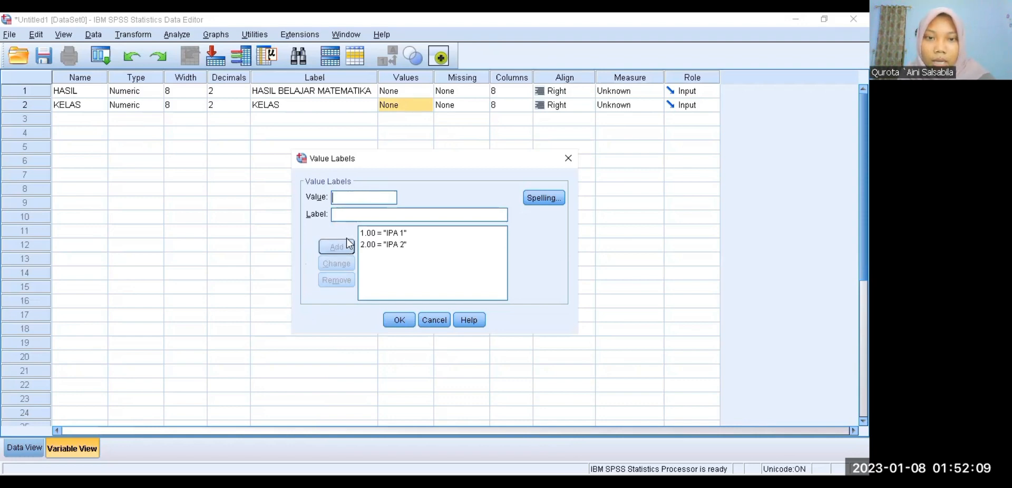
pyautogui.click(397, 320)
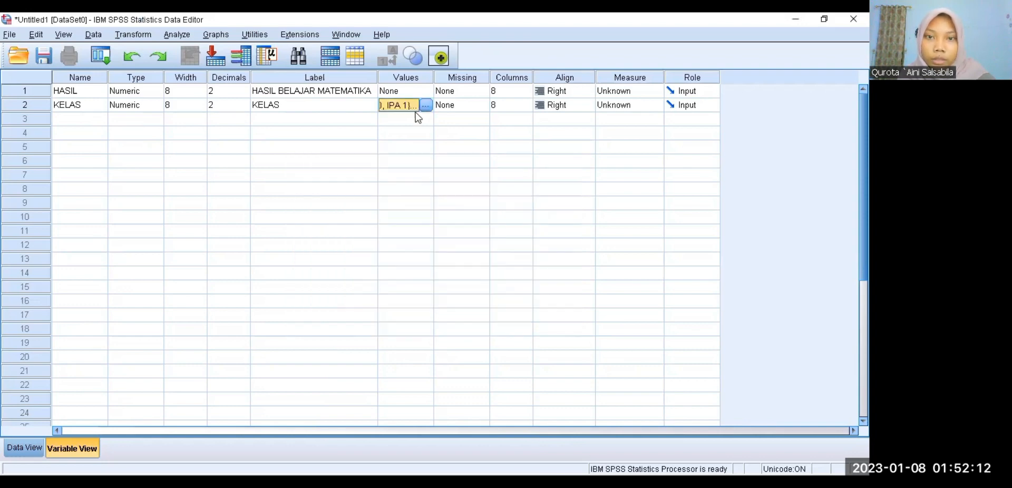
# Set the decimals of both HASIL and KELAS to 0.
pyautogui.click(235, 91)
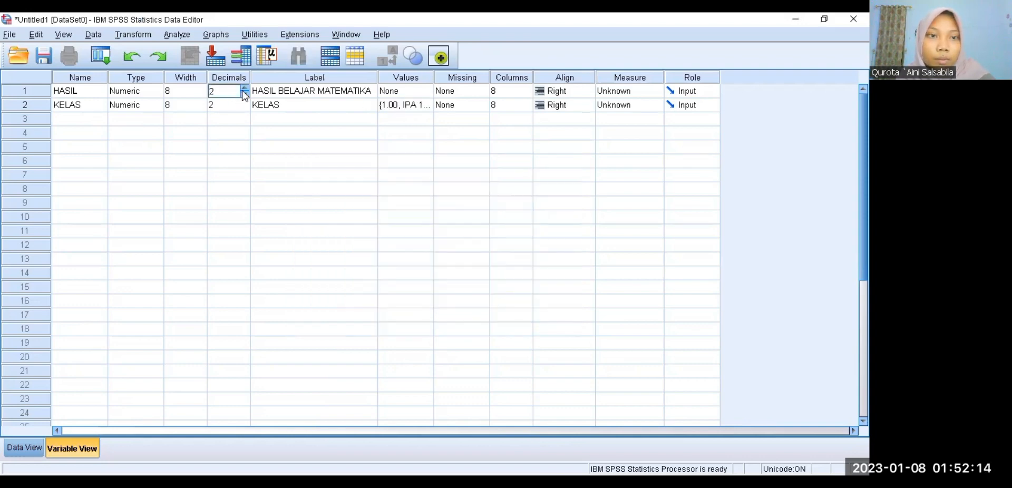
pyautogui.click(244, 88)
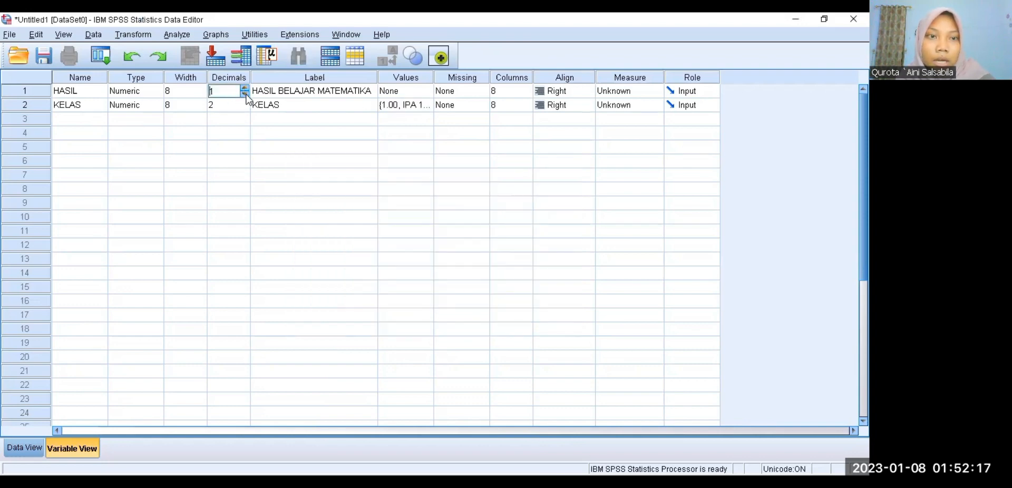
pyautogui.click(244, 93)
pyautogui.click(228, 105)
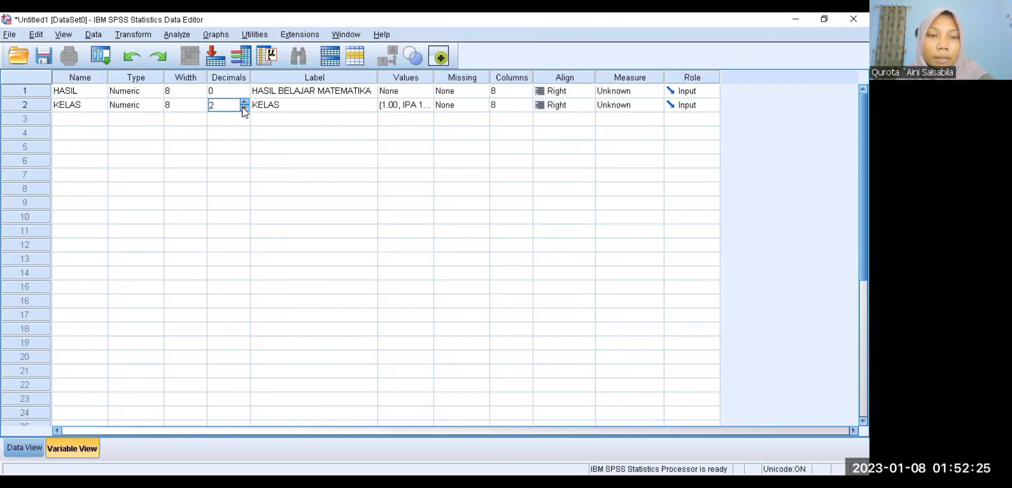
pyautogui.click(244, 107)
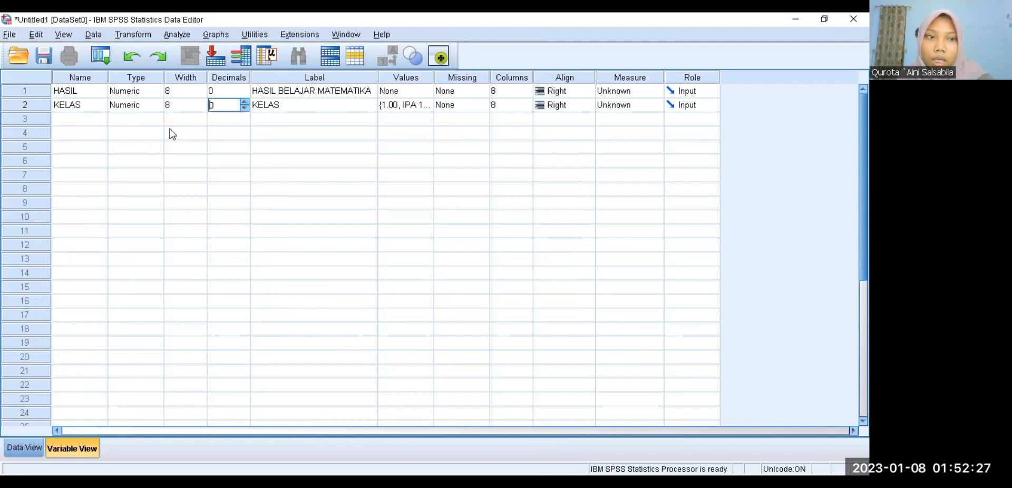
pyautogui.click(90, 121)
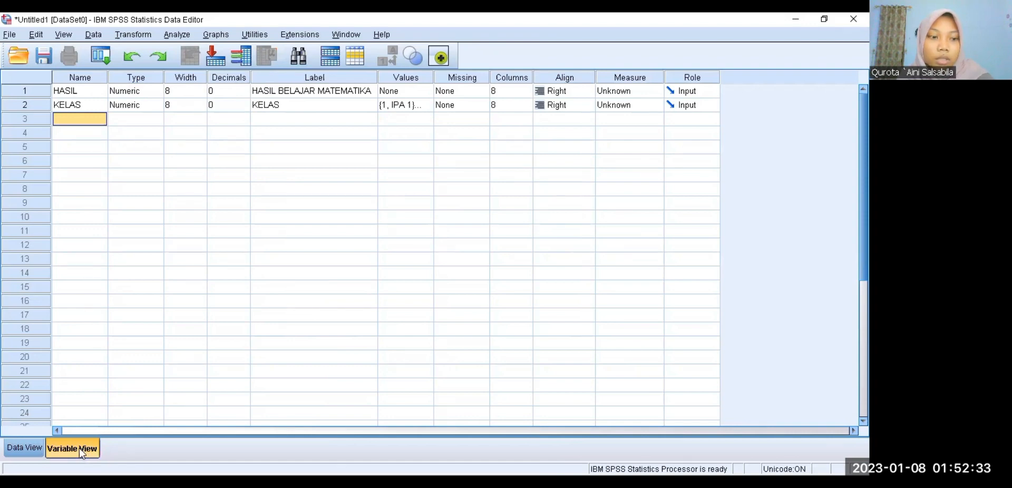
# Show the empty data grid, then switch to Excel and copy the IPA 1 scores in B3:B22 of Book1.
pyautogui.click(21, 448)
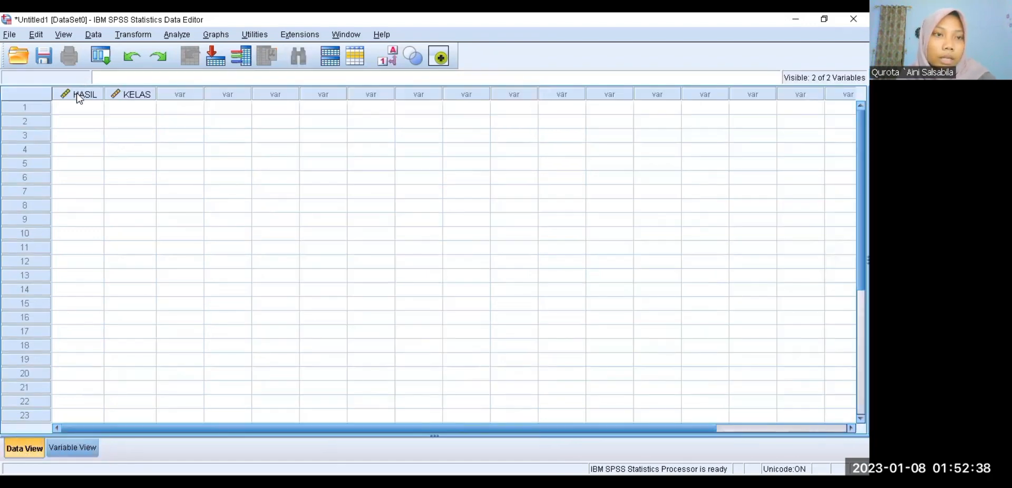
pyautogui.moveTo(82, 98)
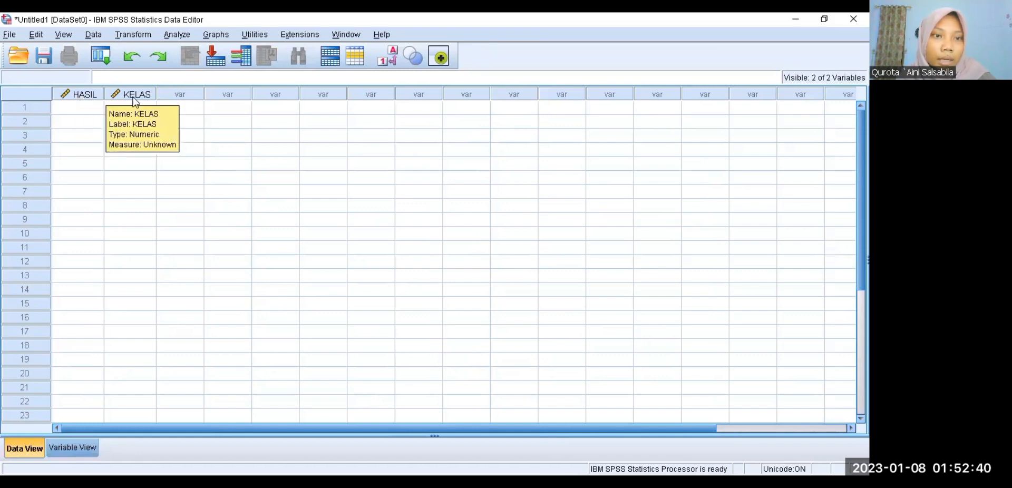
pyautogui.click(86, 110)
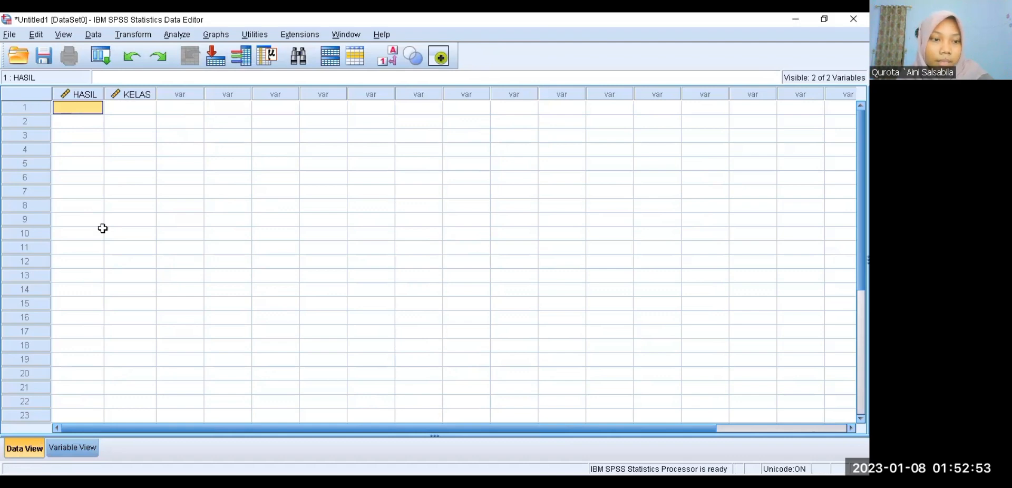
pyautogui.hotkey('alt', 'Tab')
pyautogui.moveTo(84, 169); pyautogui.dragTo(85, 422)
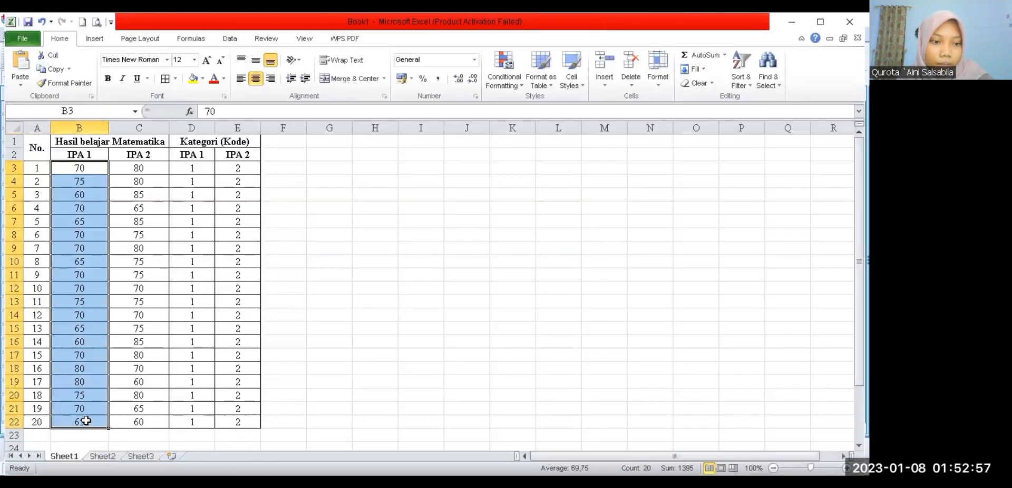
pyautogui.rightClick(106, 294)
pyautogui.click(127, 146)
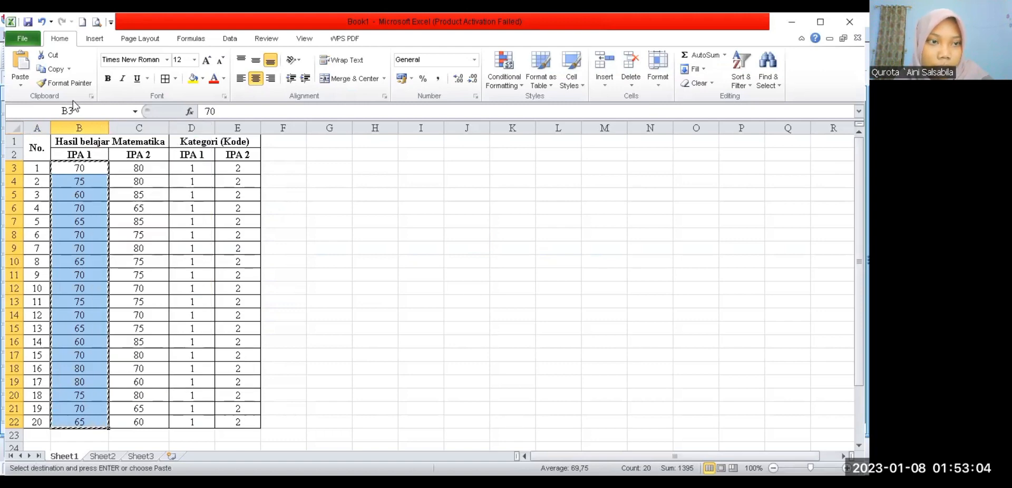
# Switch back to SPSS and paste the copied IPA 1 scores into the HASIL column from row 1.
pyautogui.hotkey('alt', 'Tab')
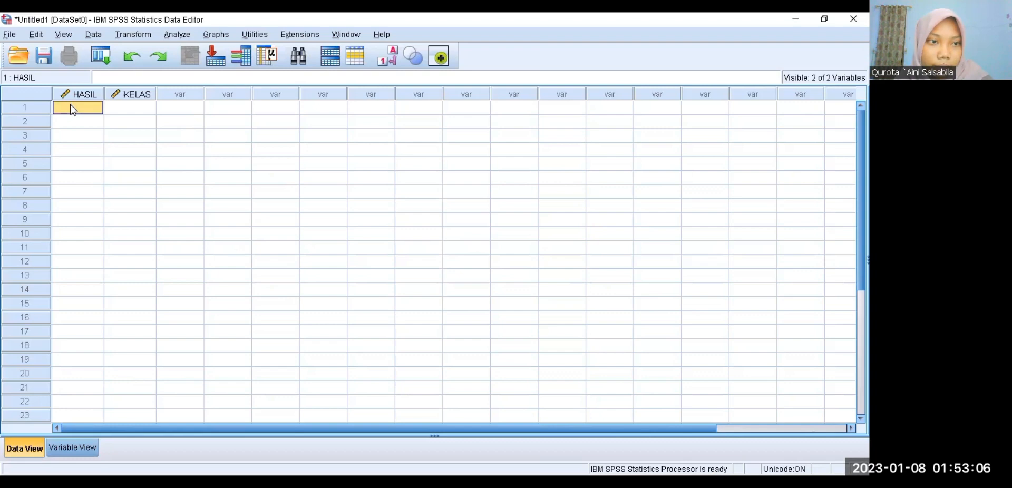
pyautogui.rightClick(73, 110)
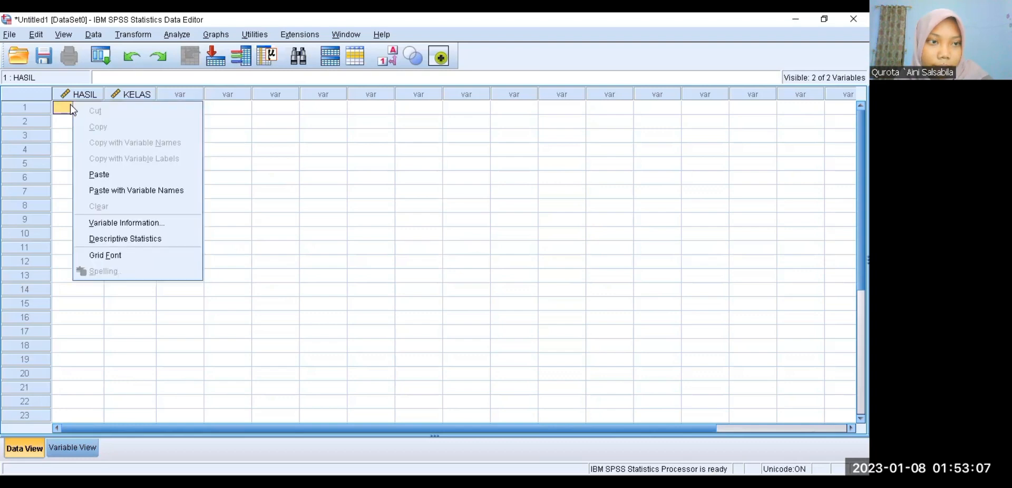
pyautogui.click(100, 177)
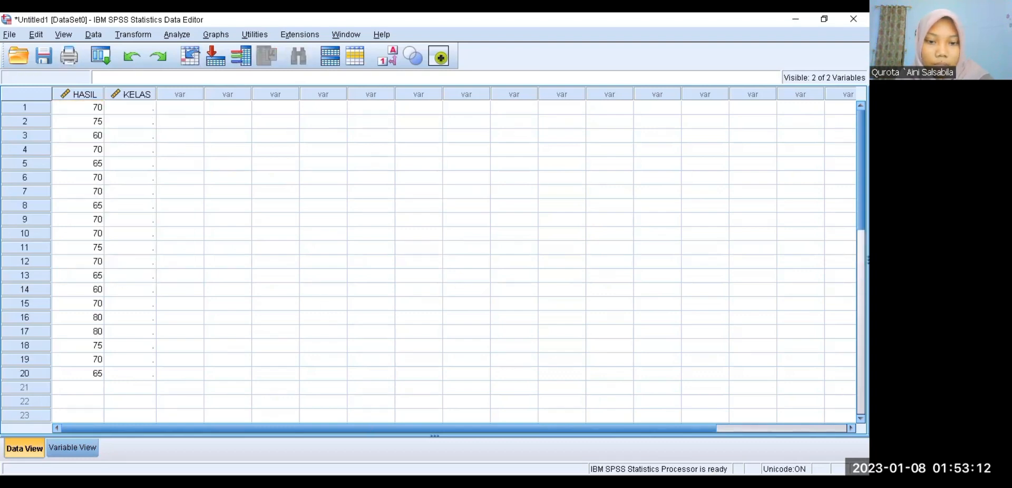
# Switch to Excel and copy the IPA 2 mathematics scores in C3:C22 of Book1.
pyautogui.hotkey('alt', 'Tab')
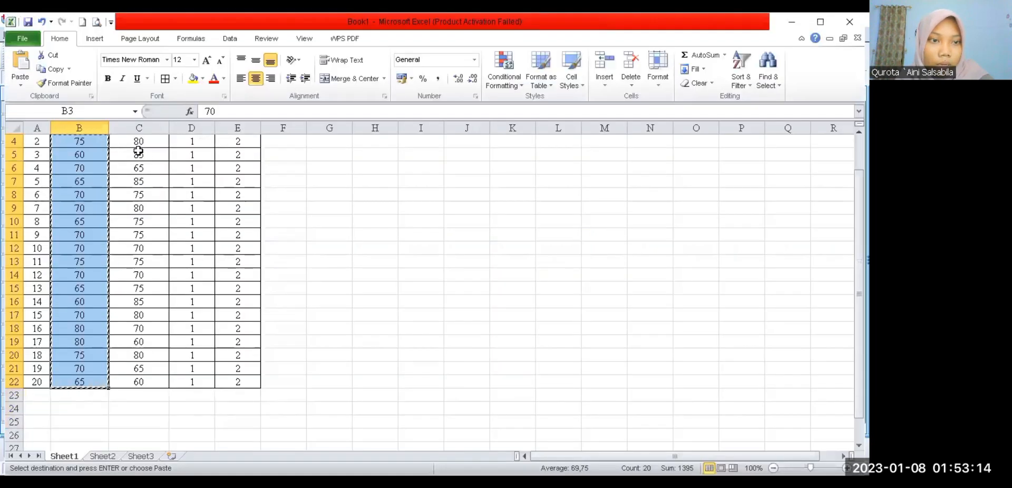
pyautogui.moveTo(139, 167); pyautogui.dragTo(158, 420)
pyautogui.rightClick(157, 336)
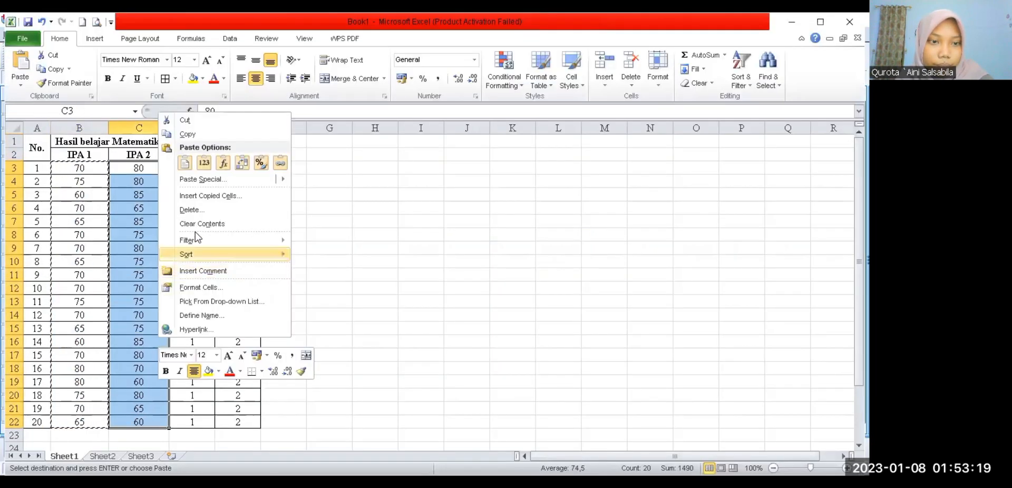
pyautogui.click(204, 134)
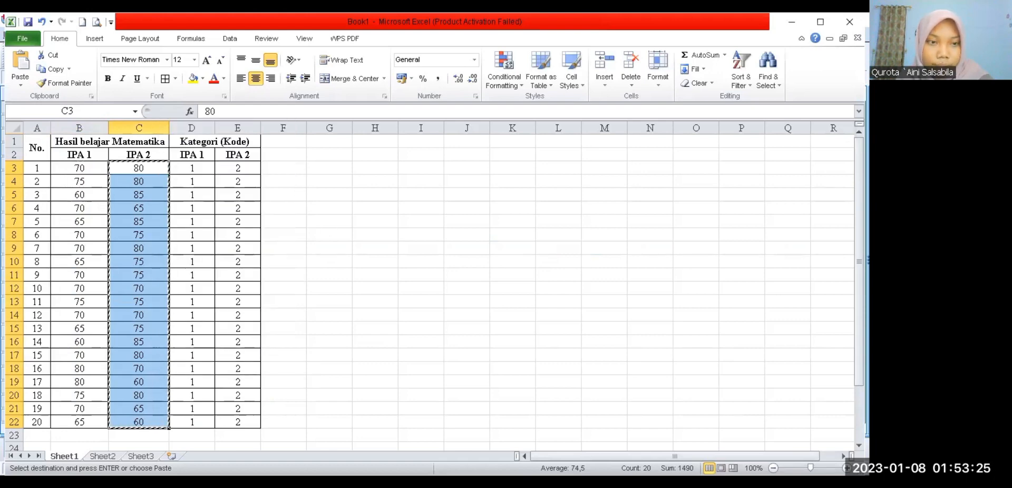
# Switch back to SPSS and paste the copied IPA 2 scores into the HASIL column from row 21.
pyautogui.hotkey('alt', 'Tab')
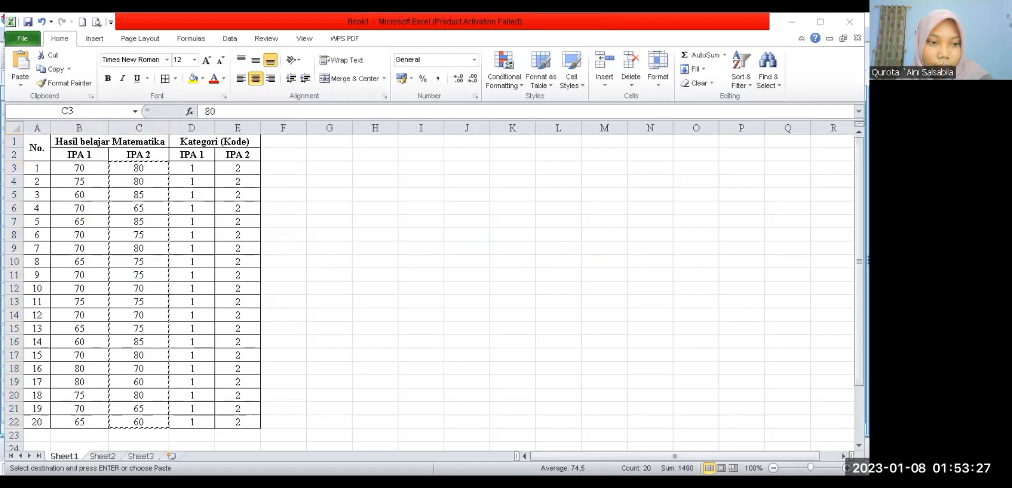
pyautogui.click(66, 247)
pyautogui.click(87, 305)
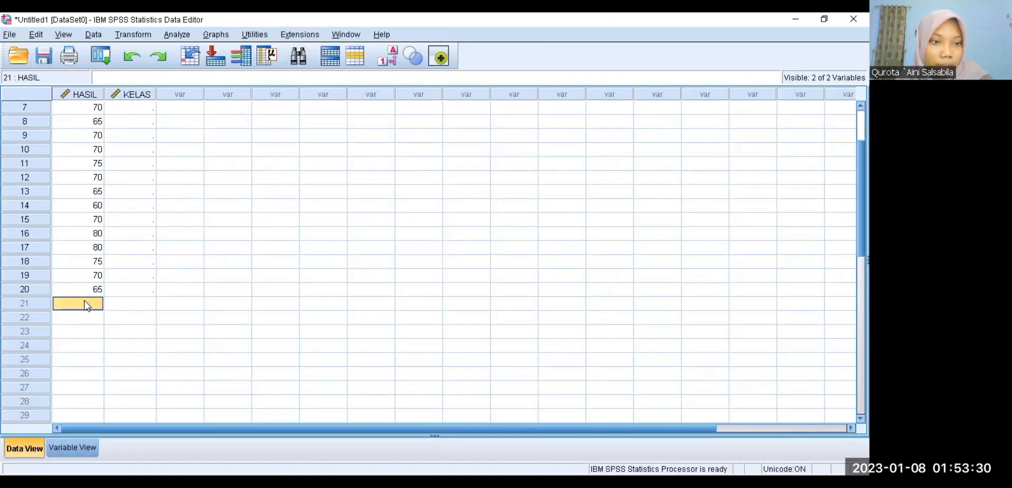
pyautogui.rightClick(86, 305)
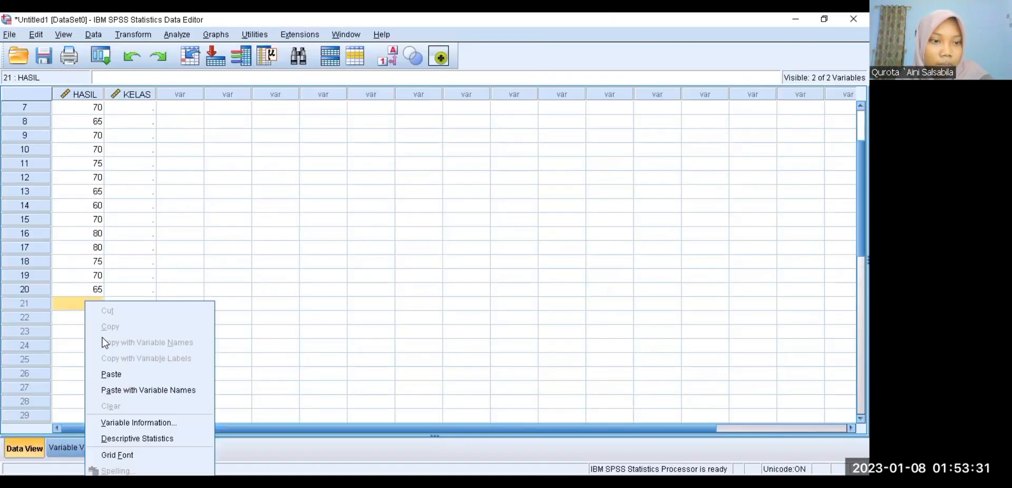
pyautogui.click(116, 374)
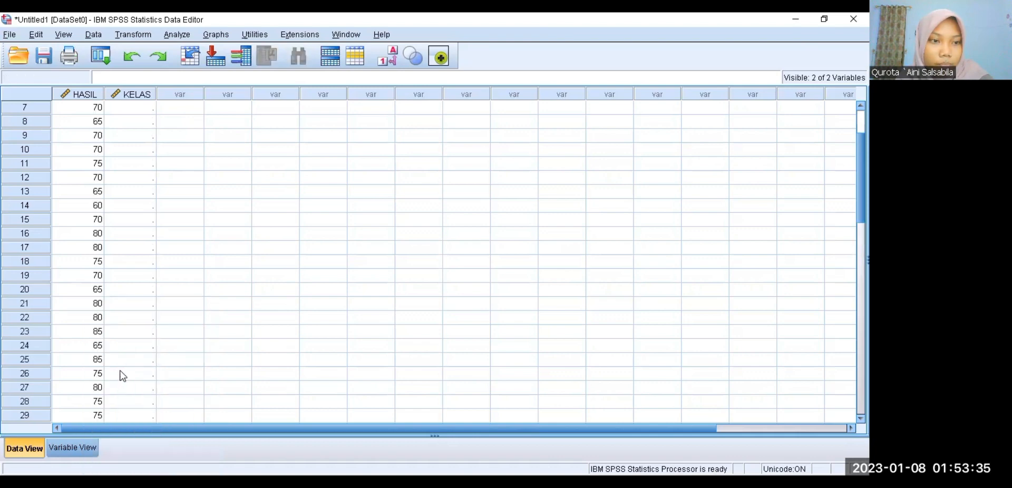
pyautogui.scroll(2, 116, 316)
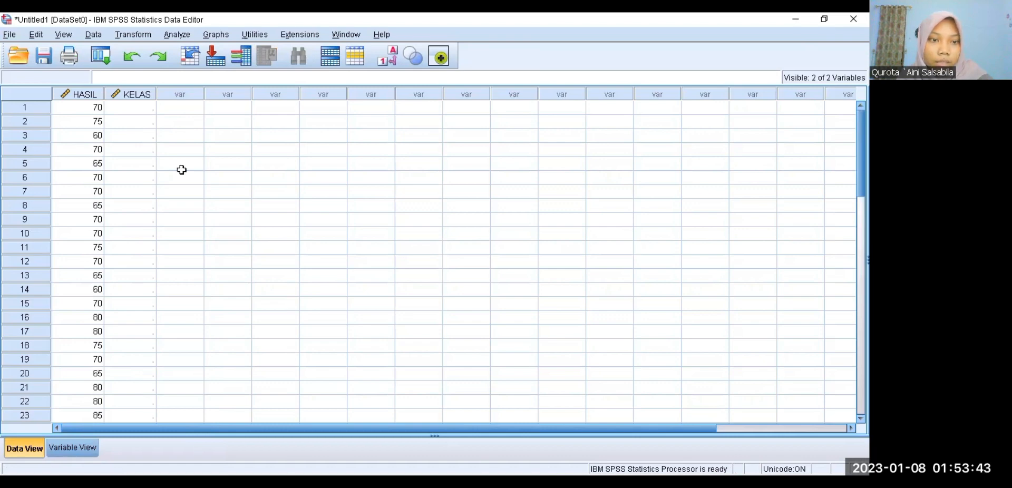
# Copy the IPA 1 category codes in D3:D22 from Excel and paste them into the SPSS KELAS column from row 1.
pyautogui.hotkey('alt', 'Tab')
pyautogui.moveTo(180, 169); pyautogui.dragTo(205, 419)
pyautogui.rightClick(202, 390)
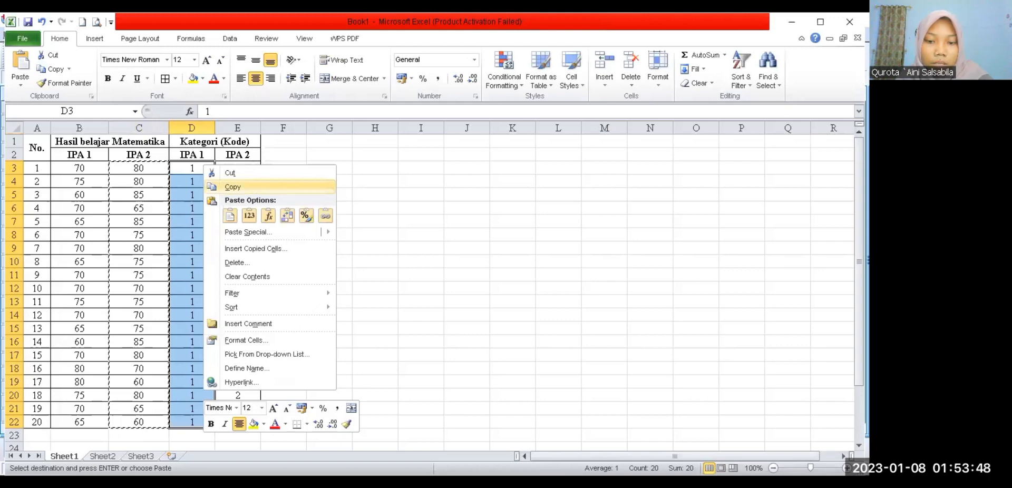
pyautogui.click(232, 186)
pyautogui.hotkey('alt', 'Tab')
pyautogui.rightClick(141, 107)
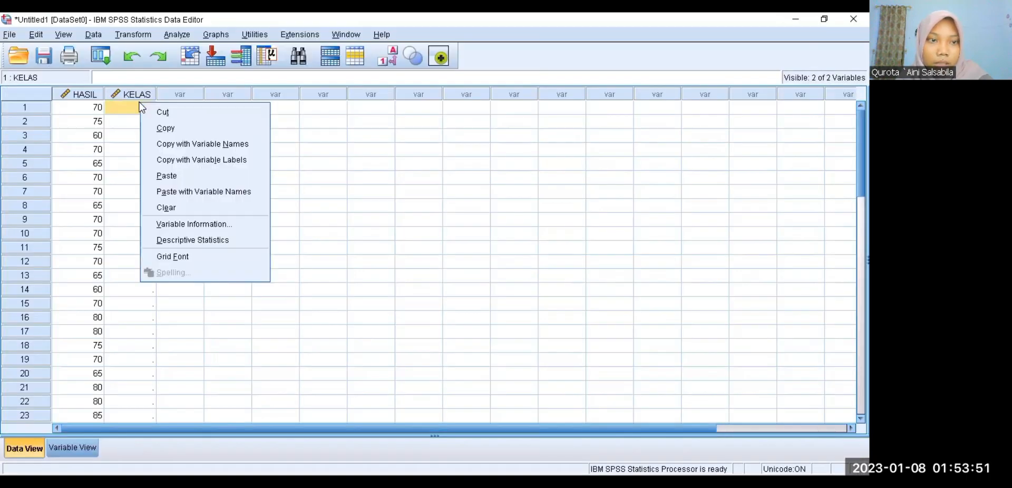
pyautogui.click(163, 175)
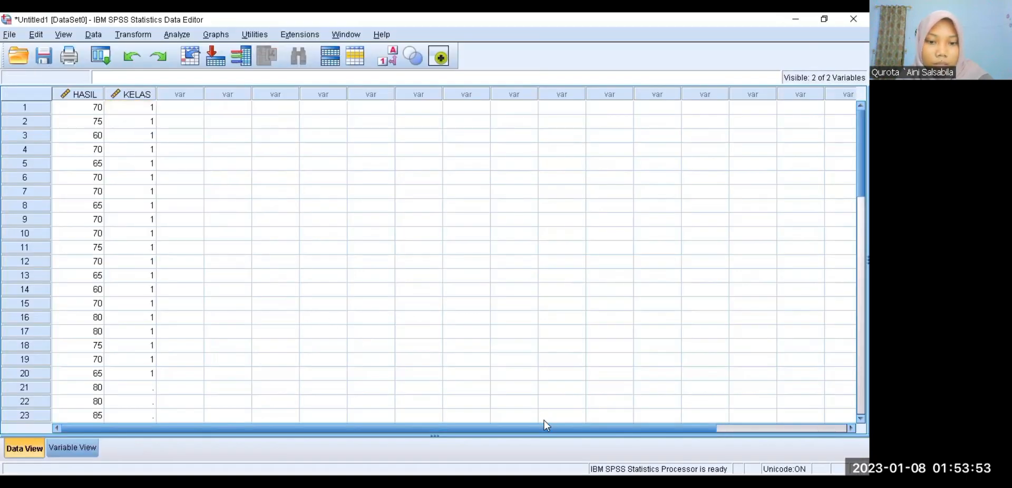
# Switch to Excel and copy the IPA 2 category codes in E3:E22.
pyautogui.hotkey('alt', 'Tab')
pyautogui.moveTo(242, 172); pyautogui.dragTo(260, 420)
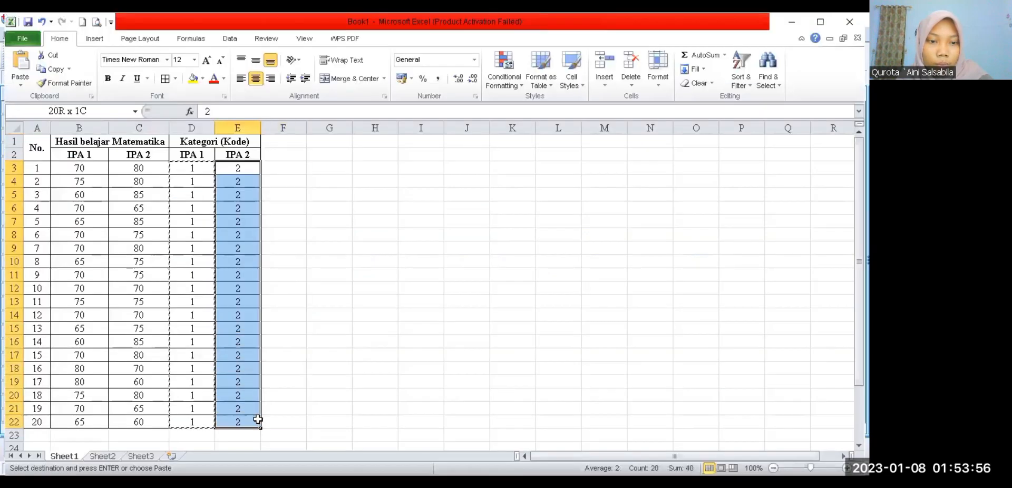
pyautogui.rightClick(247, 384)
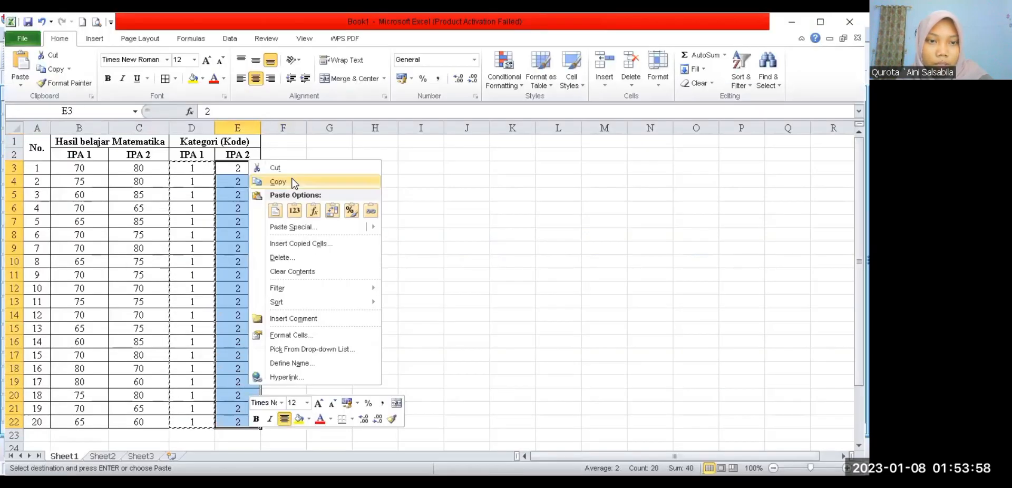
pyautogui.click(293, 183)
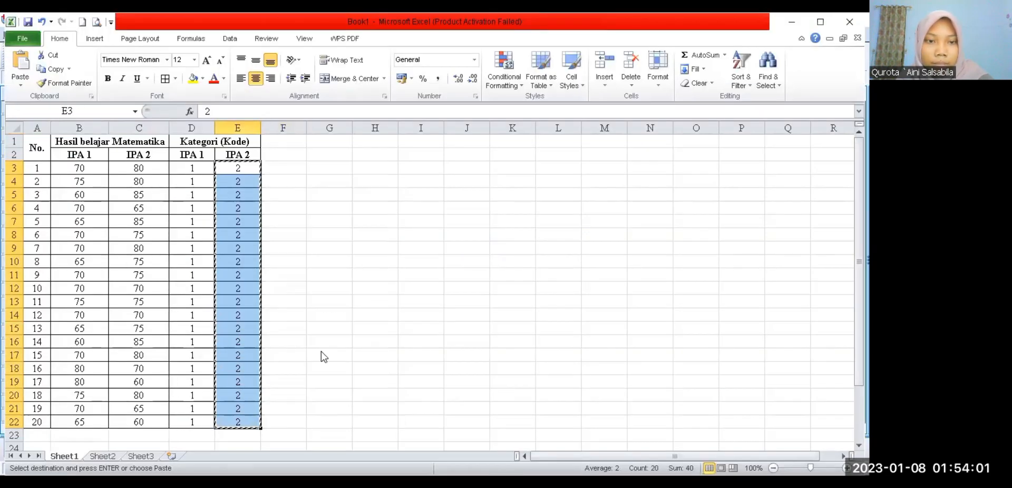
# Switch back to SPSS, paste the IPA 2 codes into KELAS from row 21, and check the filled rows.
pyautogui.hotkey('alt', 'Tab')
pyautogui.click(128, 299)
pyautogui.rightClick(129, 299)
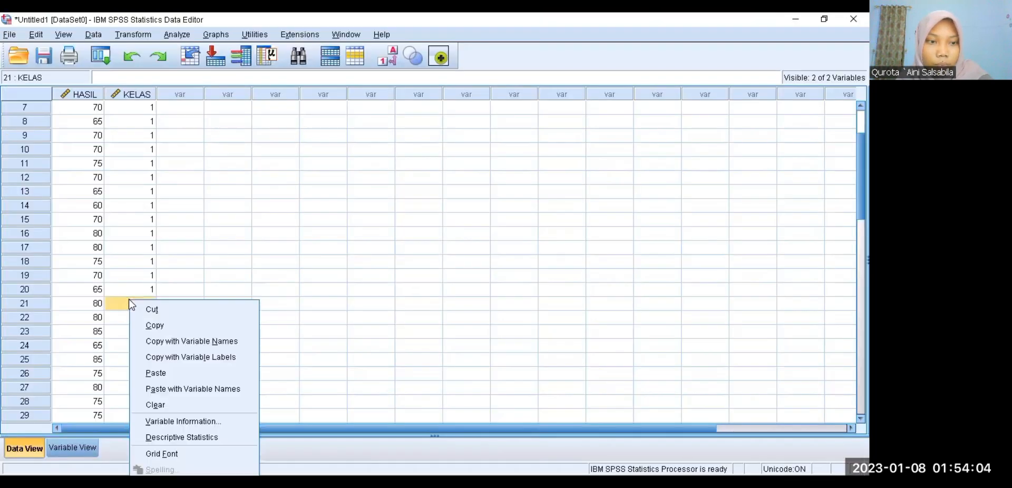
pyautogui.click(204, 372)
pyautogui.scroll(-4, 232, 211)
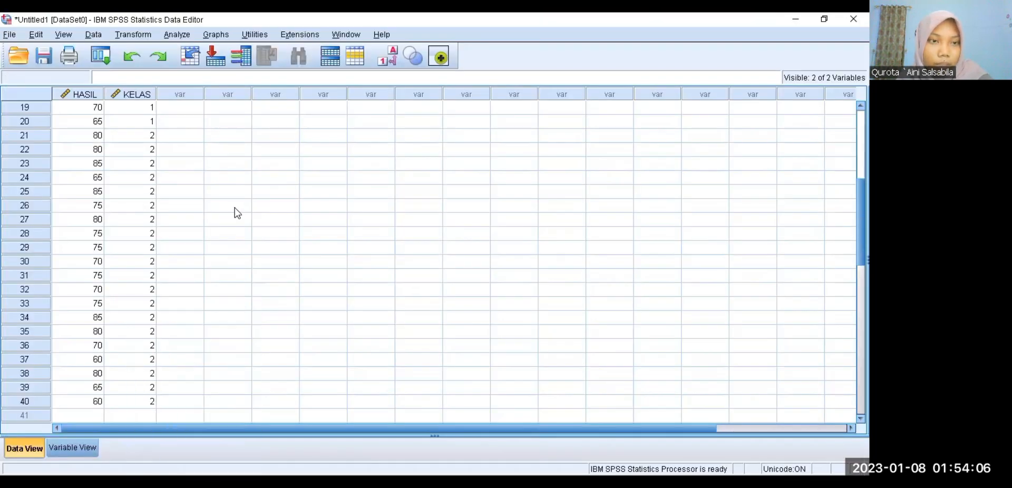
pyautogui.scroll(6, 228, 191)
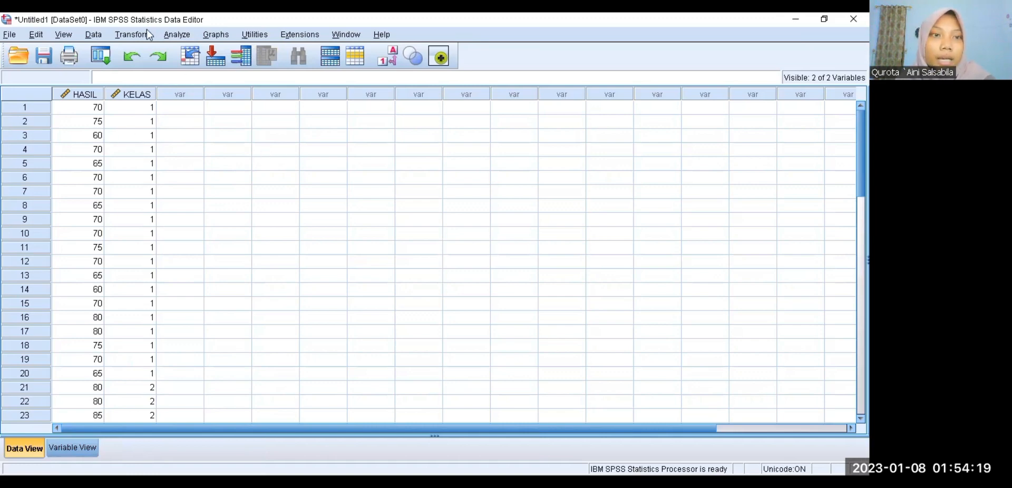
# Open the Explore analysis and assign HASIL to the dependent list and KELAS to the factor list.
pyautogui.click(177, 35)
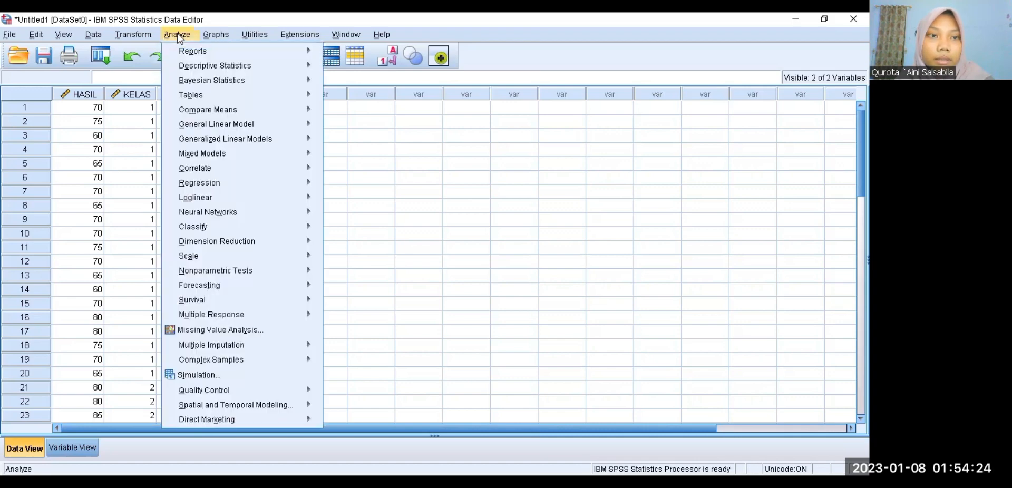
pyautogui.moveTo(212, 69)
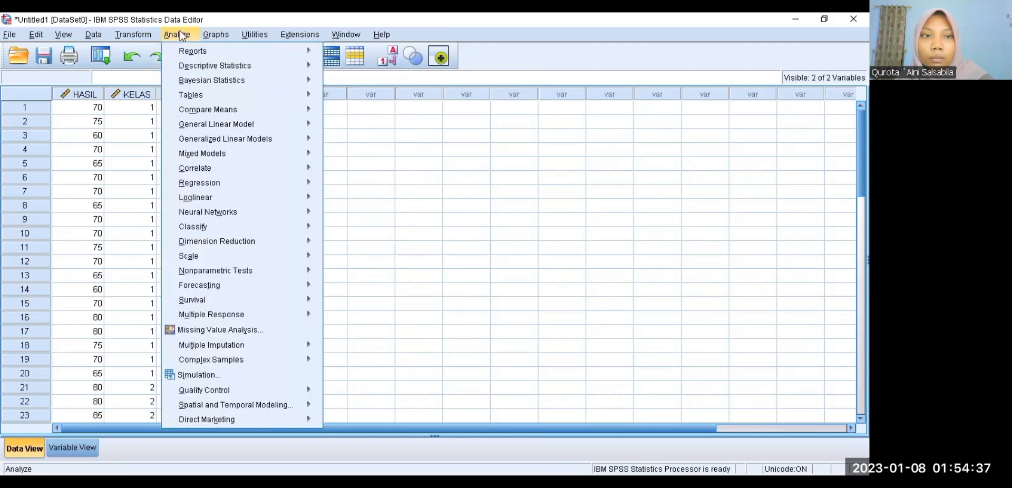
pyautogui.moveTo(271, 66)
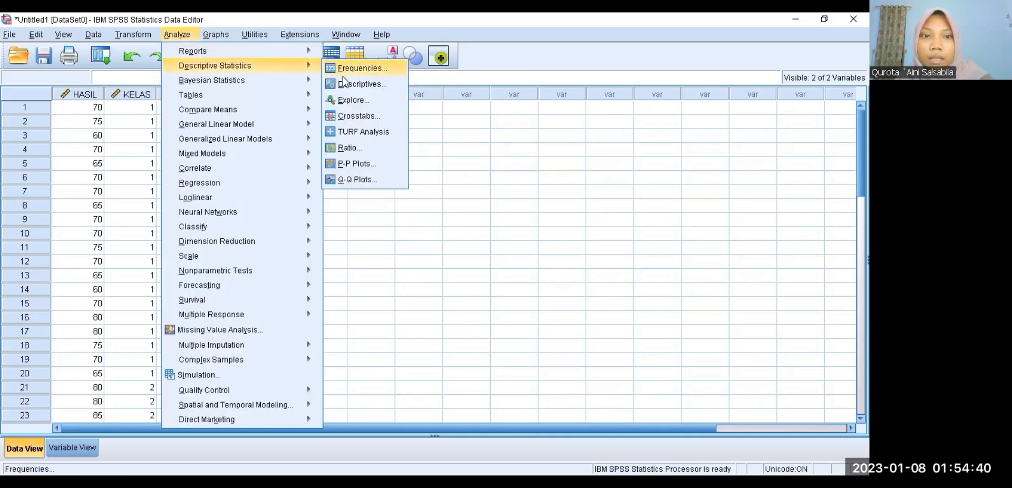
pyautogui.click(359, 99)
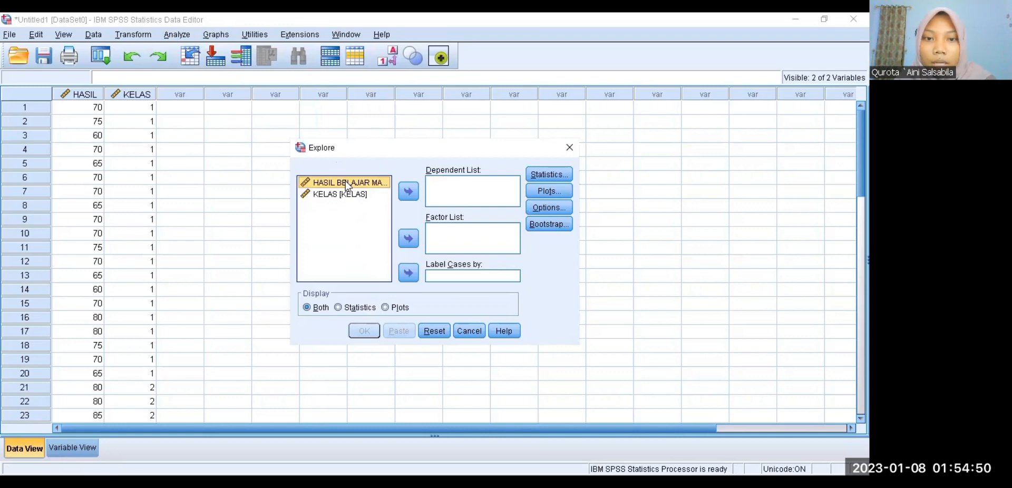
pyautogui.click(411, 193)
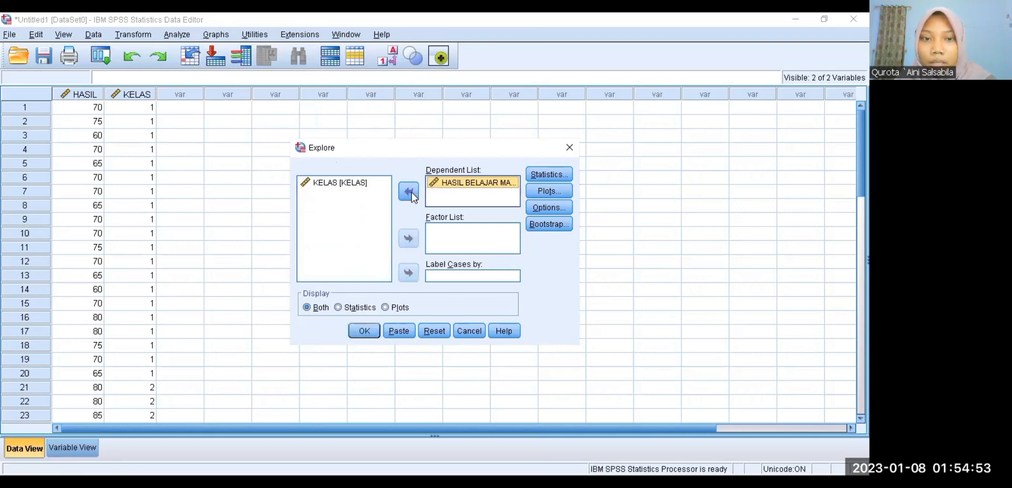
pyautogui.click(337, 185)
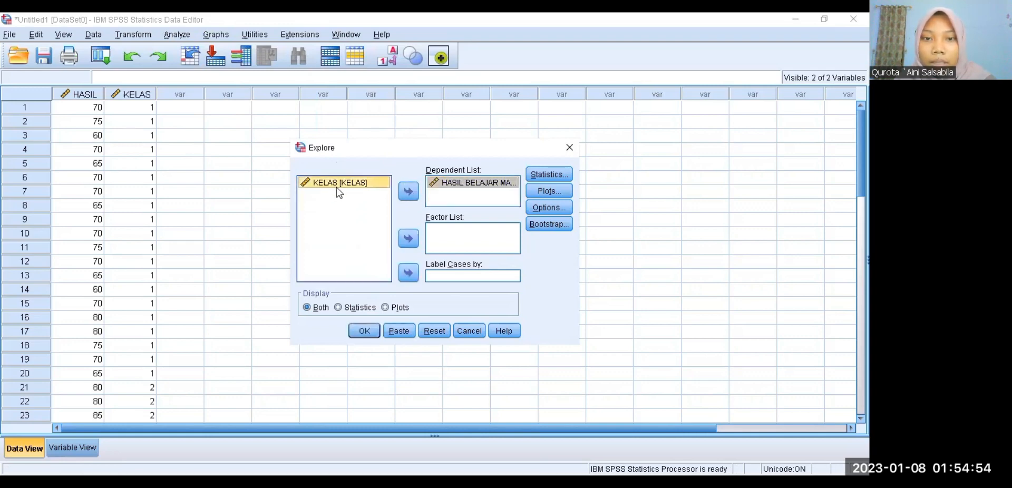
pyautogui.click(408, 239)
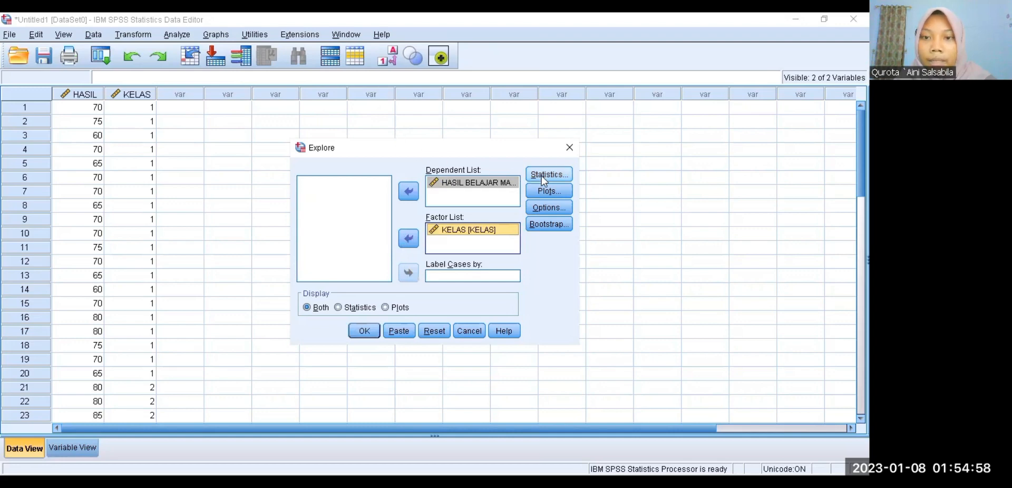
# Enable normality plots with tests in the Explore plot settings and run the analysis.
pyautogui.click(560, 193)
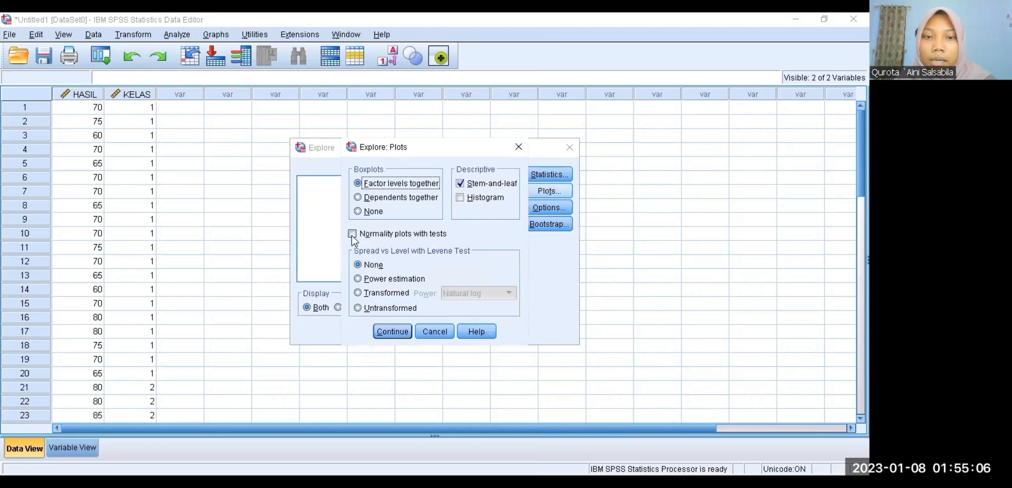
pyautogui.click(352, 234)
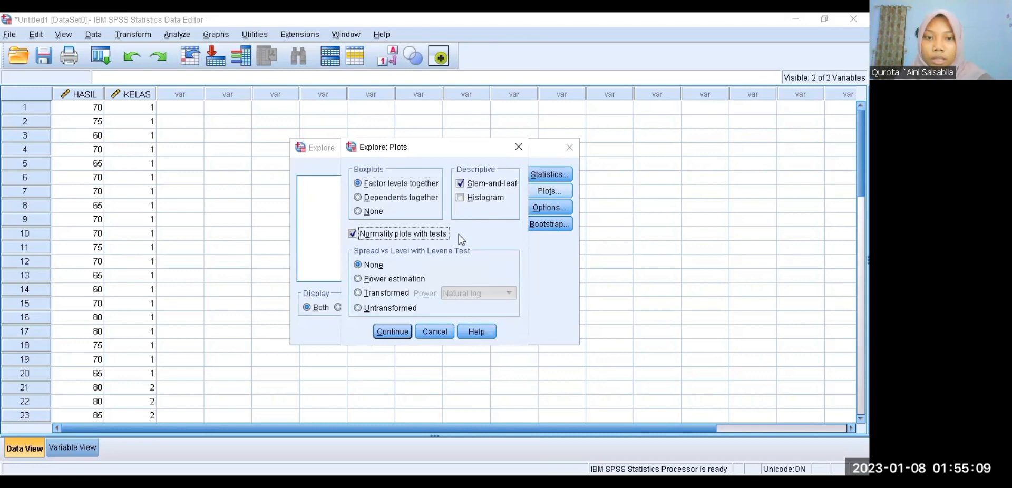
pyautogui.click(390, 332)
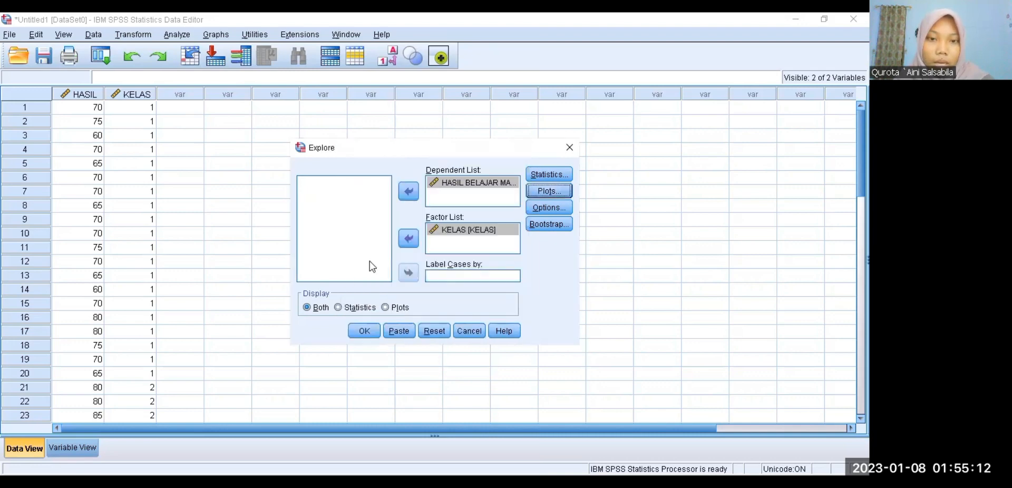
pyautogui.click(358, 330)
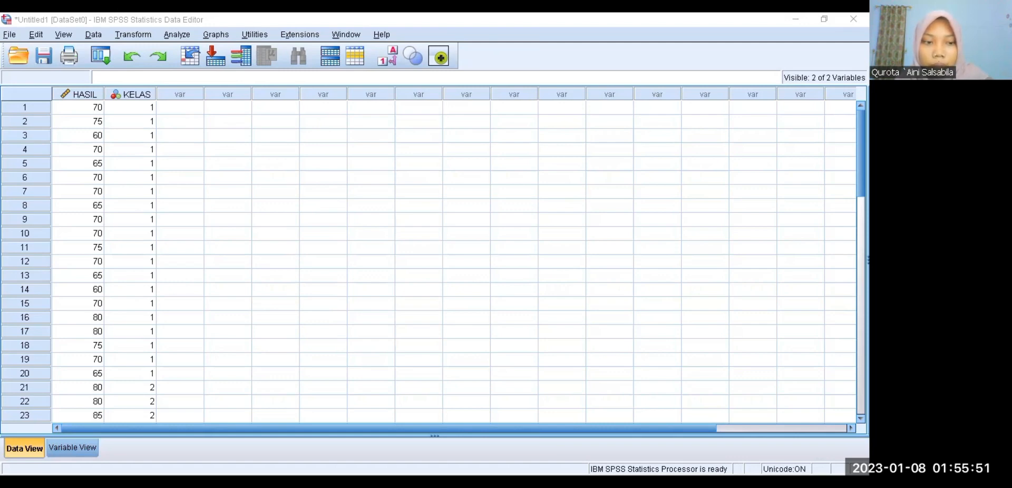
# Switch to the Uji Parametrik presentation in PowerPoint and show slide 7 with the normality test decision criteria.
pyautogui.hotkey('alt', 'Tab')
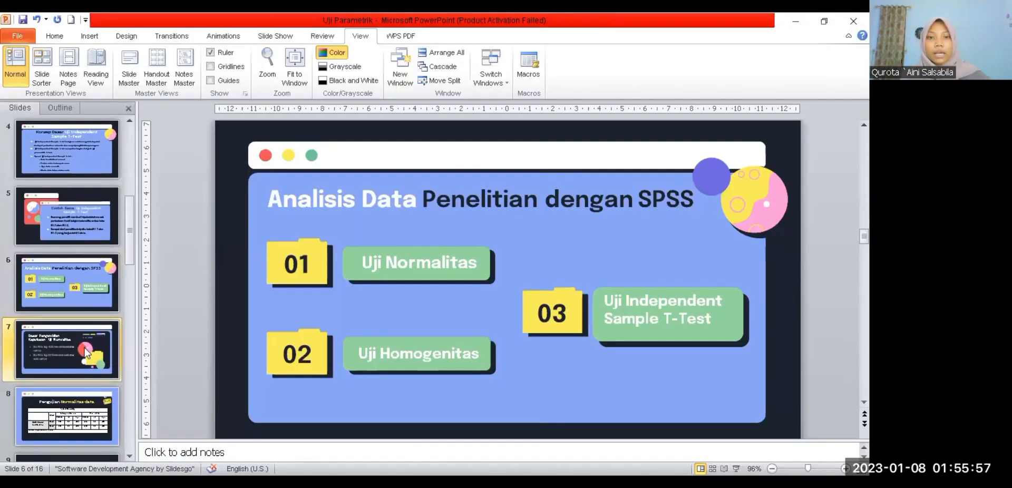
pyautogui.click(86, 352)
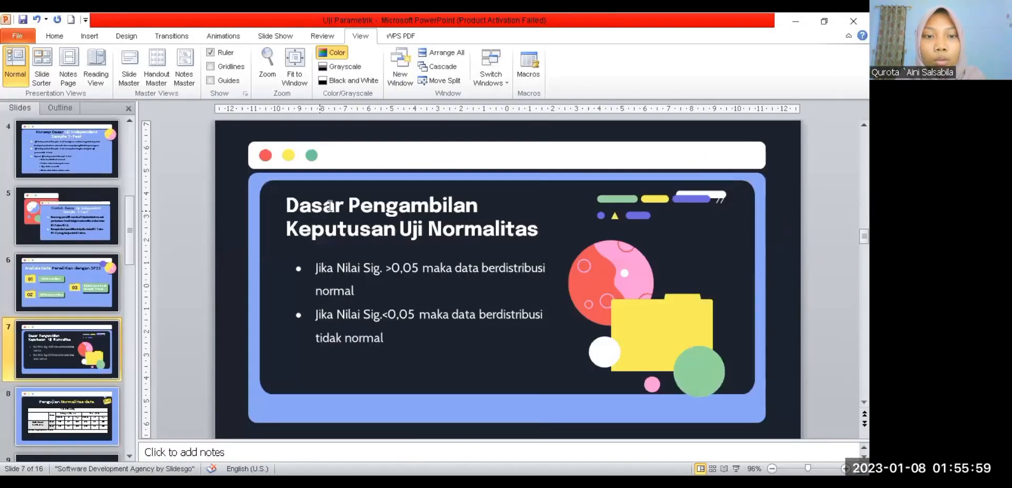